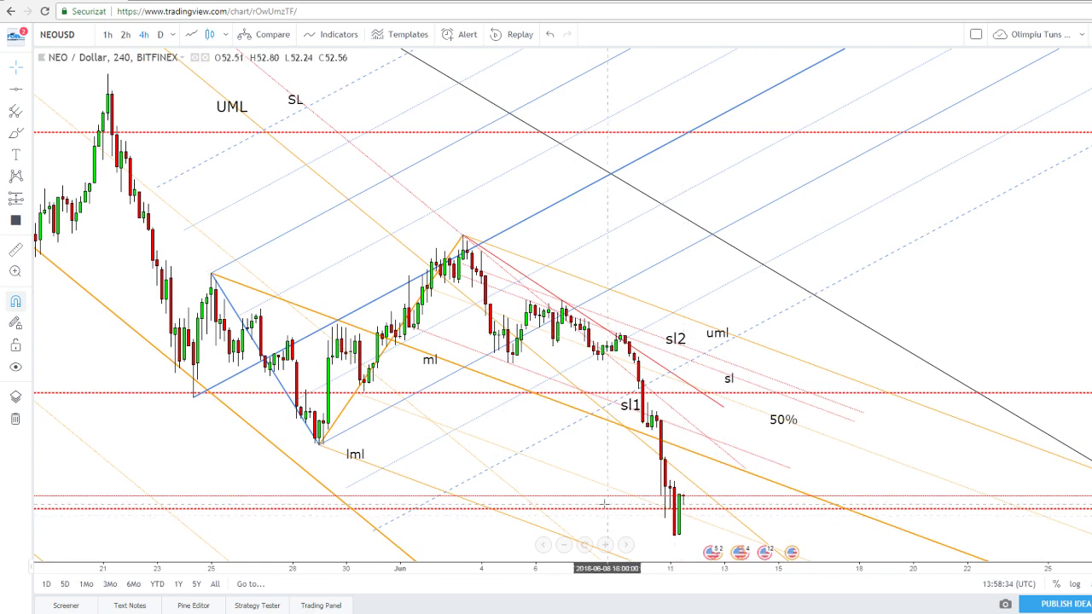
View earlier April candles on the daily chart, then return to 4h and pan toward later dates
{"action": "left_click", "coordinate": [160, 34]}
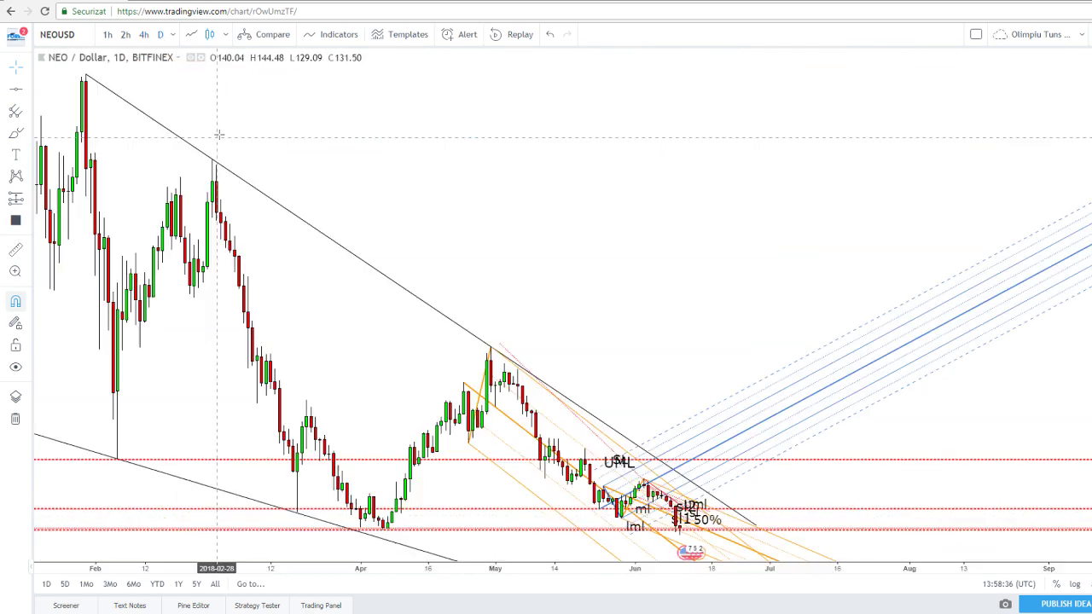
{"action": "scroll", "coordinate": [276, 160], "scroll_direction": "up", "scroll_amount": 3}
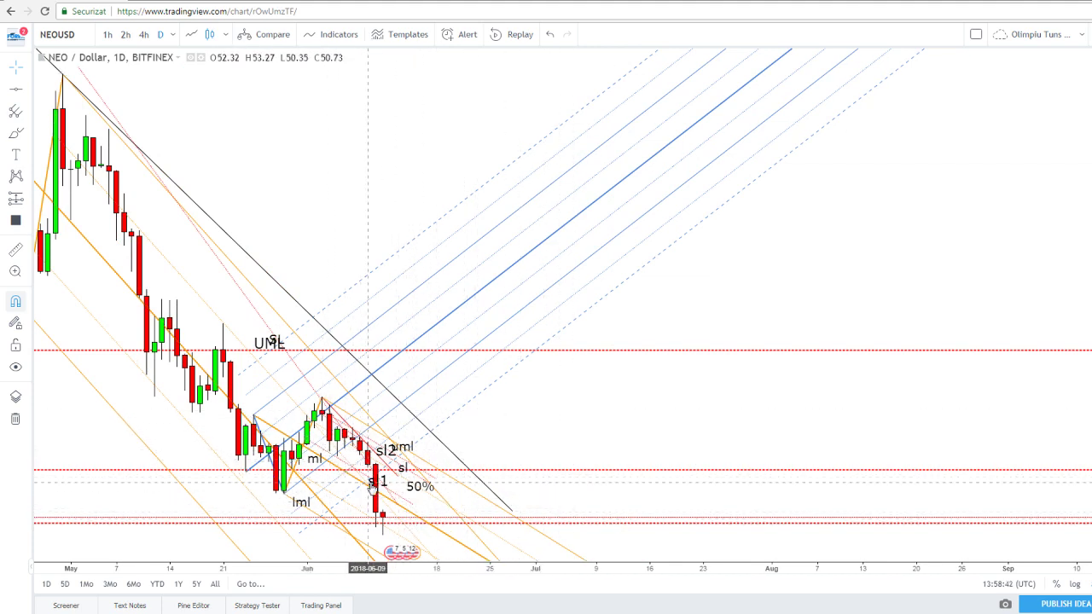
{"action": "left_click_drag", "start_coordinate": [573, 427], "coordinate": [789, 427]}
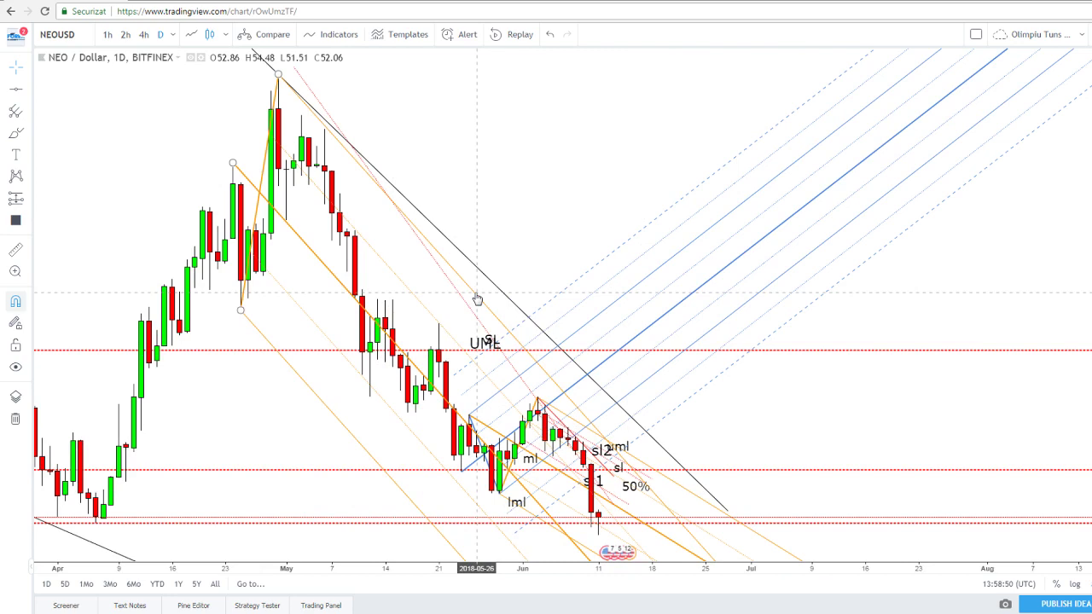
{"action": "left_click", "coordinate": [143, 34]}
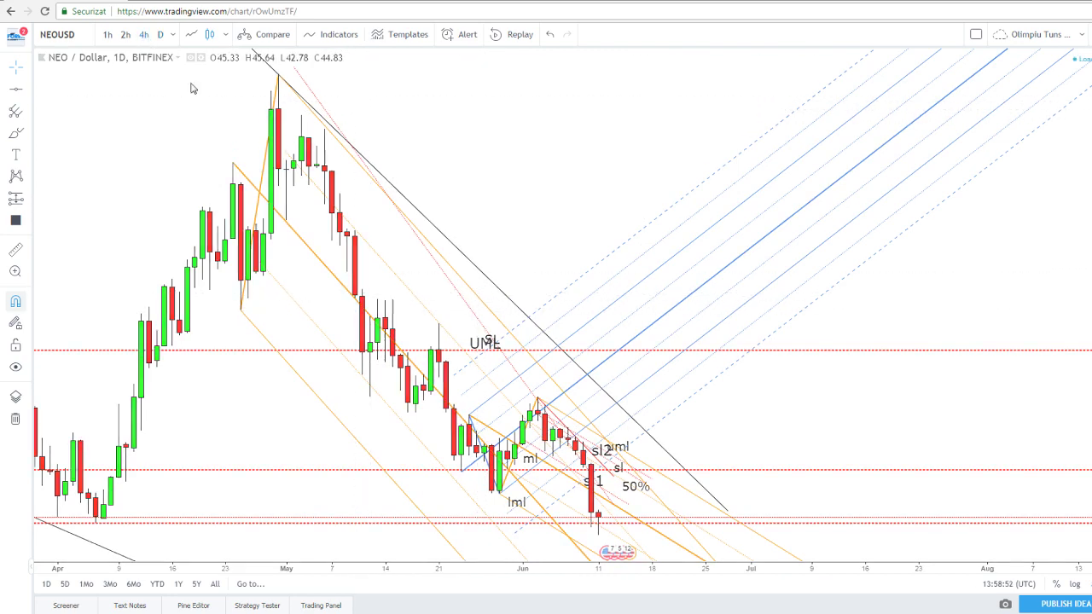
{"action": "scroll", "coordinate": [307, 213], "scroll_direction": "down", "scroll_amount": 6}
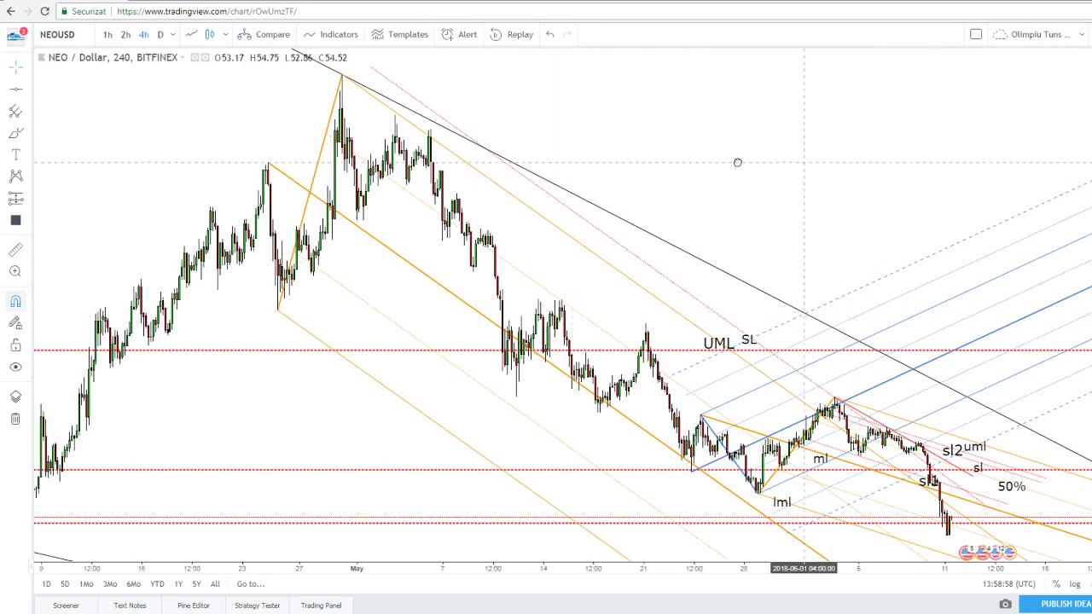
{"action": "left_click_drag", "start_coordinate": [764, 162], "coordinate": [619, 159]}
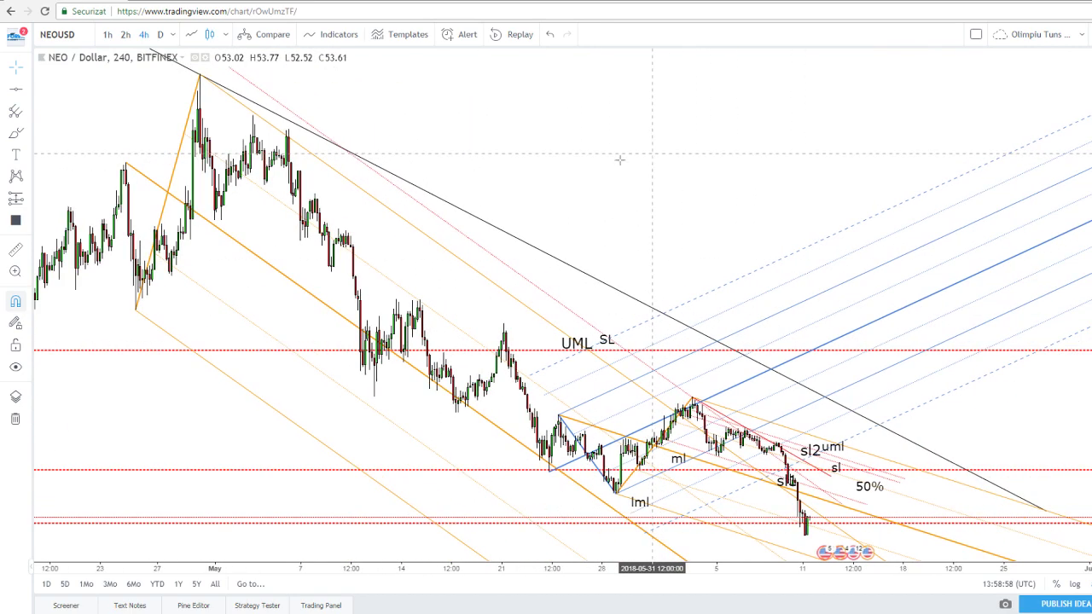
Zoom out on the daily timeframe, then switch back to the 4-hour chart
{"action": "left_click", "coordinate": [159, 35]}
{"action": "scroll", "coordinate": [389, 227], "scroll_direction": "up", "scroll_amount": 5}
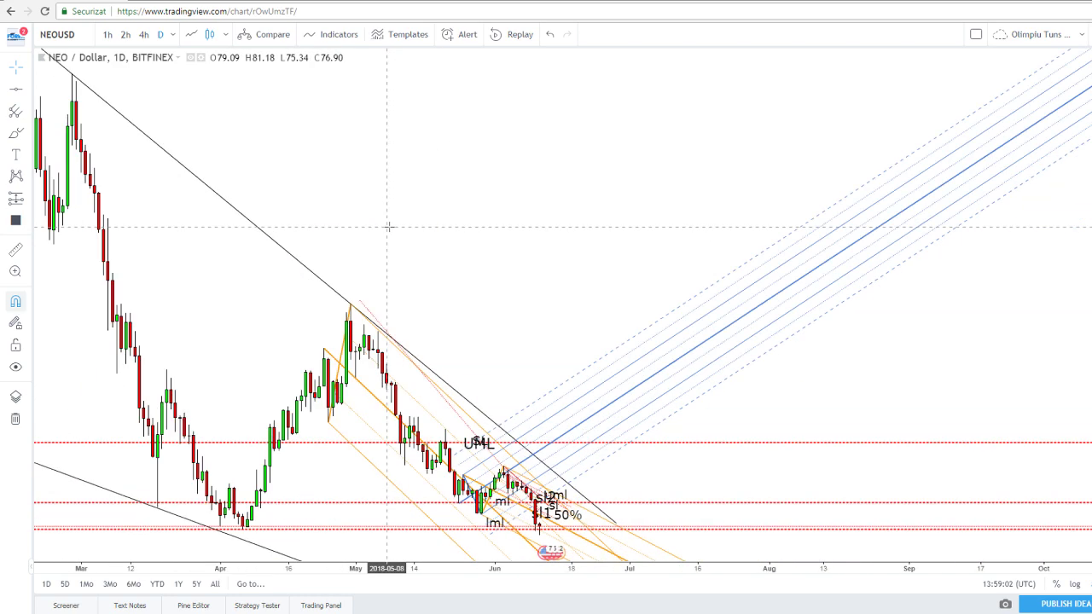
{"action": "scroll", "coordinate": [389, 227], "scroll_direction": "up", "scroll_amount": 3}
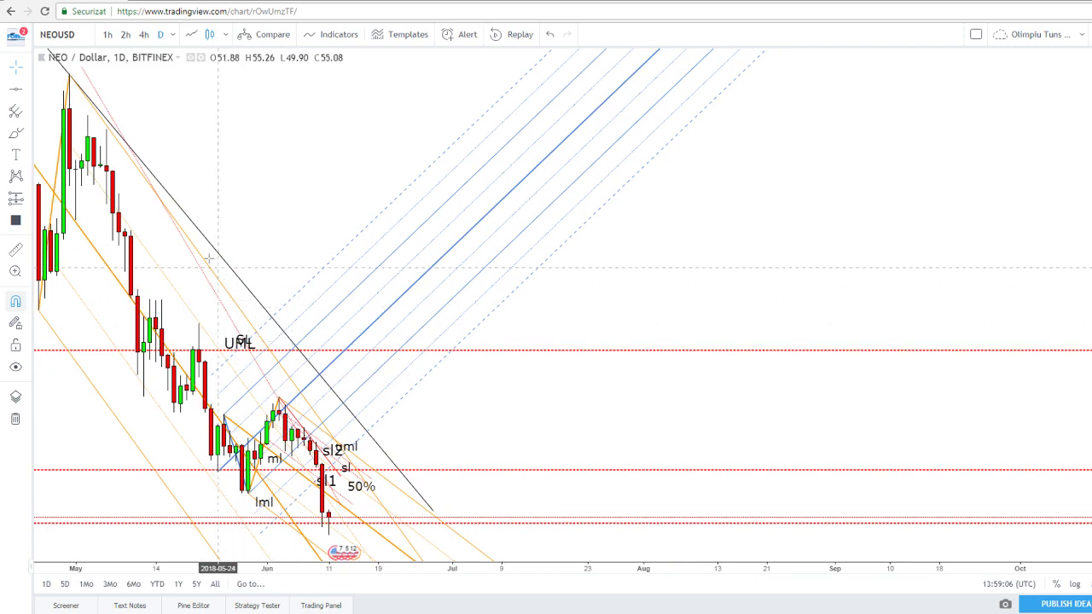
{"action": "left_click", "coordinate": [144, 34]}
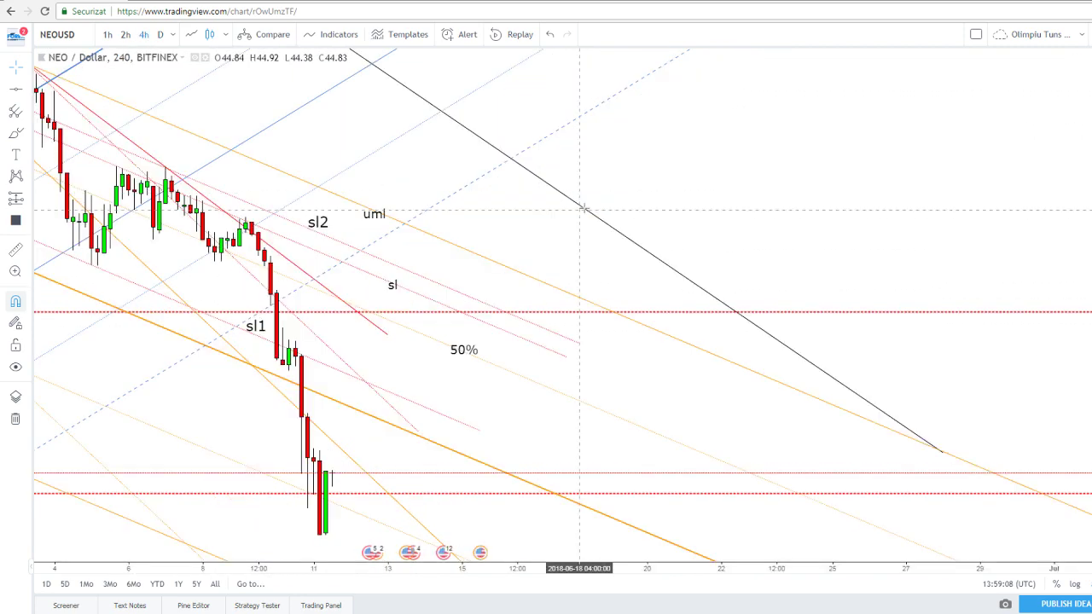
{"action": "scroll", "coordinate": [555, 256], "scroll_direction": "up", "scroll_amount": 3}
{"action": "scroll", "coordinate": [556, 253], "scroll_direction": "down", "scroll_amount": 3}
{"action": "scroll", "coordinate": [556, 254], "scroll_direction": "up", "scroll_amount": 3}
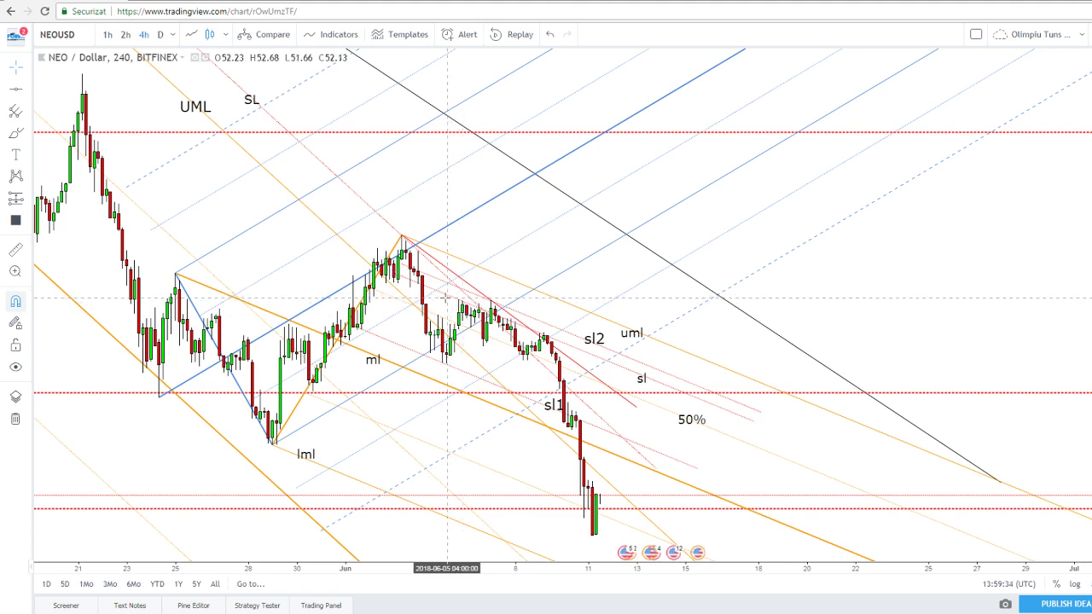
Select the blue pitchfork, then place a '50%' text label beneath the first one
{"action": "left_click", "coordinate": [470, 335]}
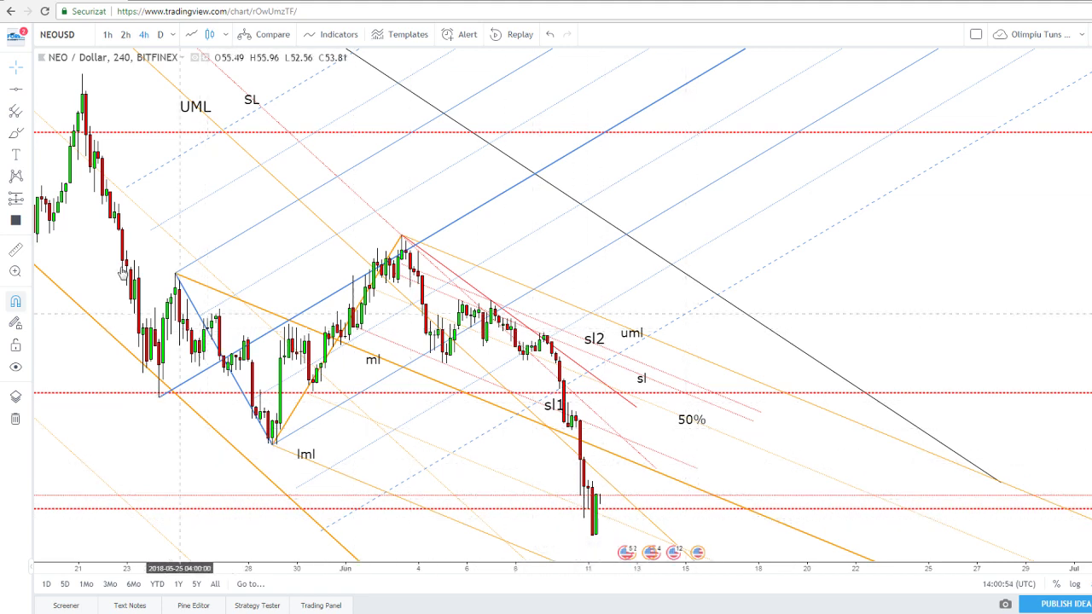
{"action": "left_click", "coordinate": [492, 474]}
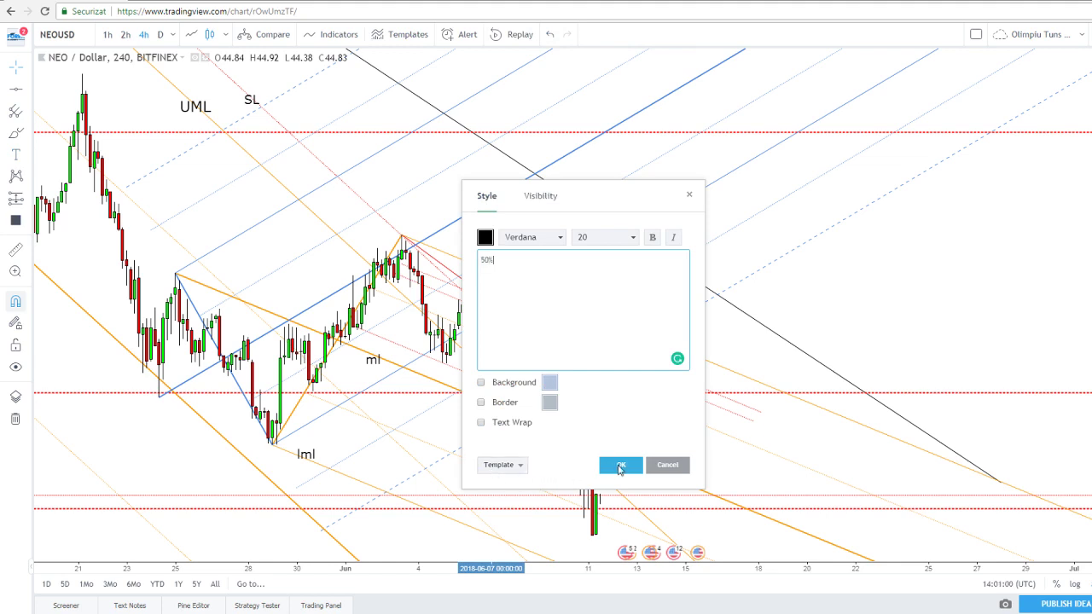
{"action": "left_click", "coordinate": [619, 467]}
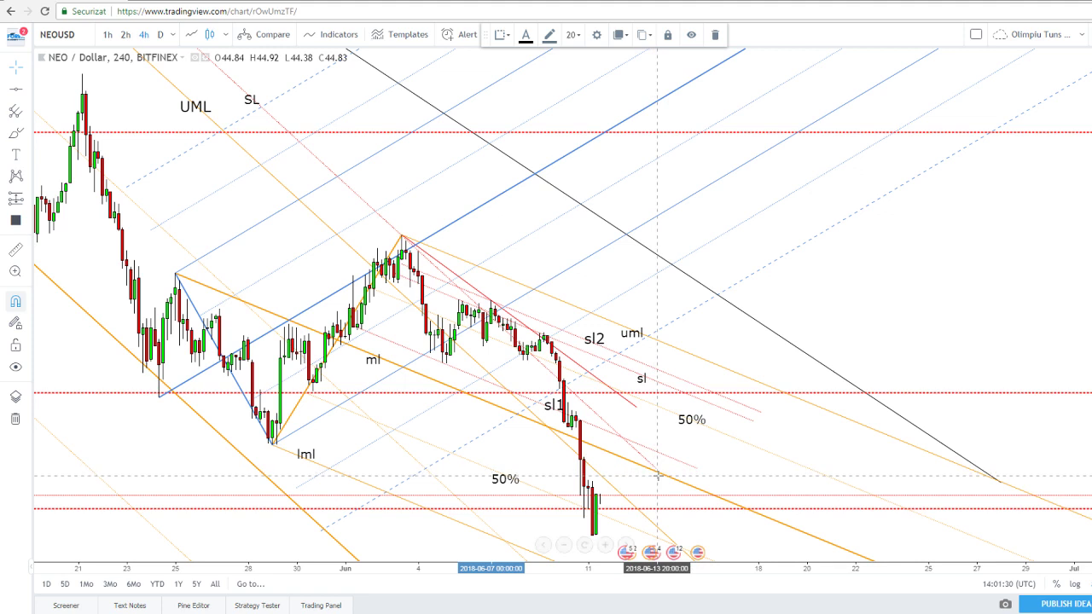
Drag the pink dotted line's end down-right, then zoom and recentre the annotations
{"action": "left_click", "coordinate": [657, 474]}
{"action": "left_click_drag", "start_coordinate": [665, 479], "coordinate": [693, 505]}
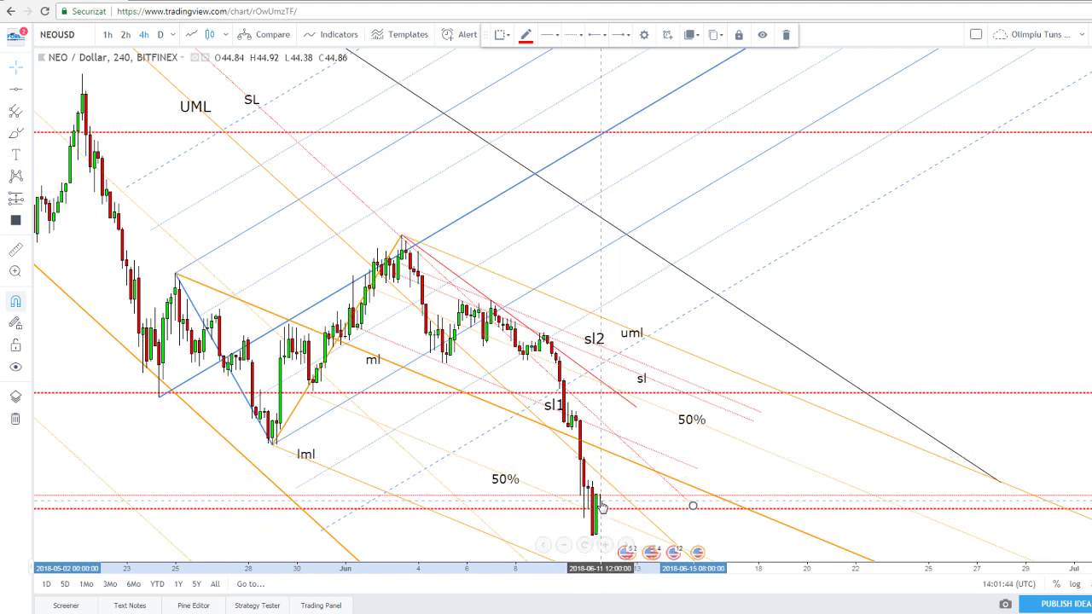
{"action": "left_click", "coordinate": [641, 480]}
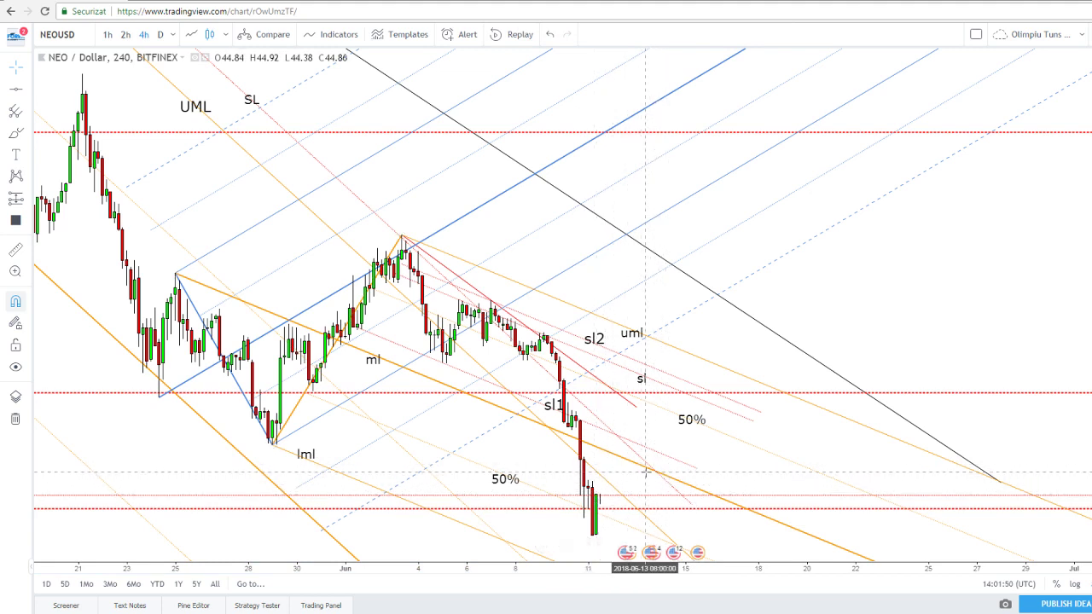
{"action": "scroll", "coordinate": [651, 486], "scroll_direction": "down", "scroll_amount": 5}
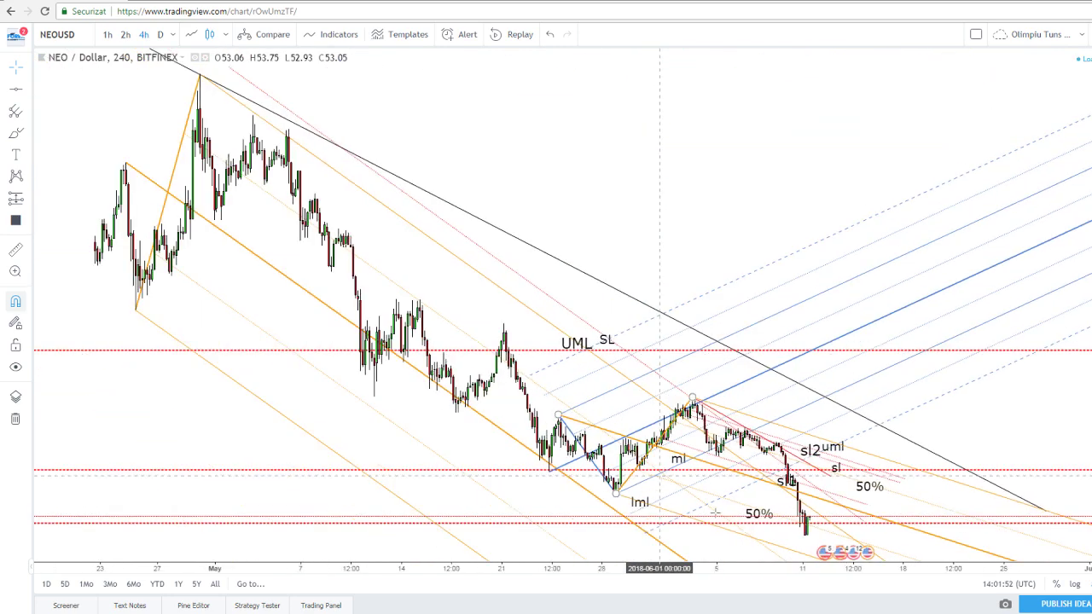
{"action": "scroll", "coordinate": [813, 527], "scroll_direction": "up", "scroll_amount": 2}
{"action": "scroll", "coordinate": [802, 524], "scroll_direction": "up", "scroll_amount": 2}
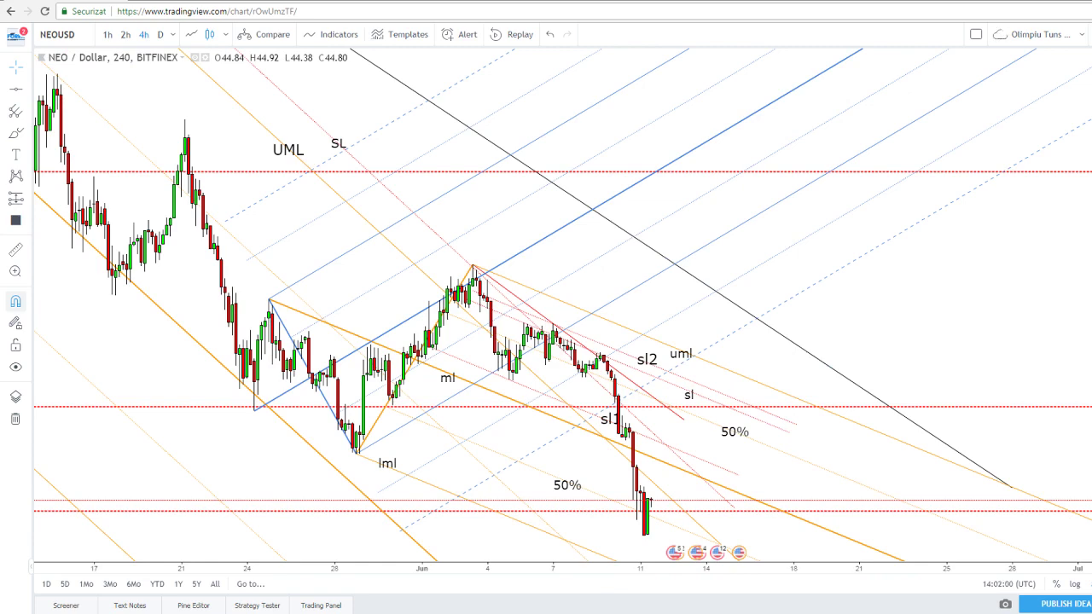
{"action": "scroll", "coordinate": [613, 542], "scroll_direction": "down", "scroll_amount": 3}
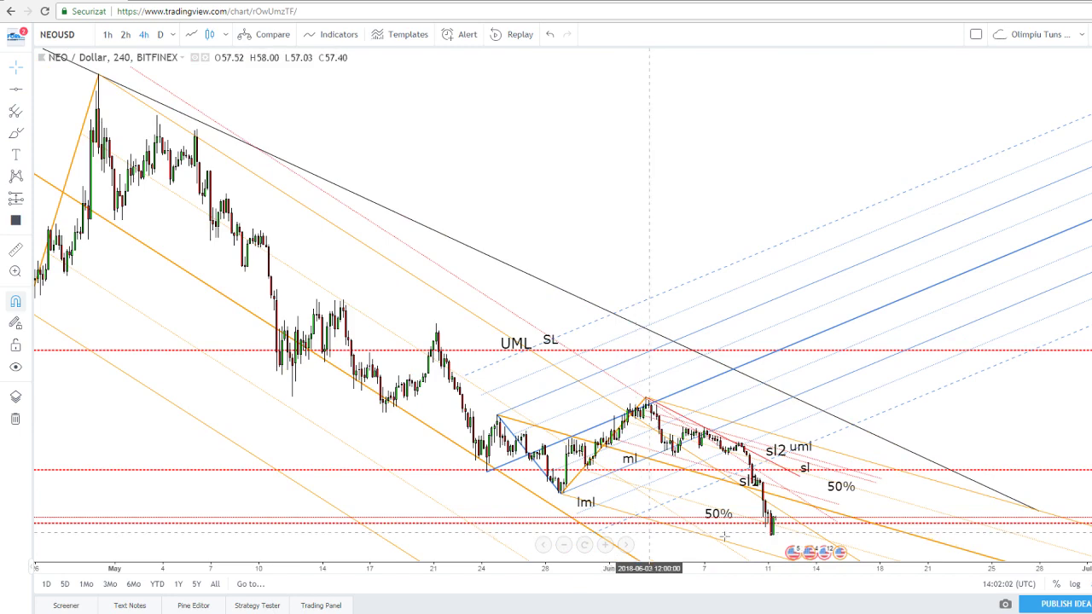
{"action": "left_click_drag", "start_coordinate": [739, 546], "coordinate": [536, 142]}
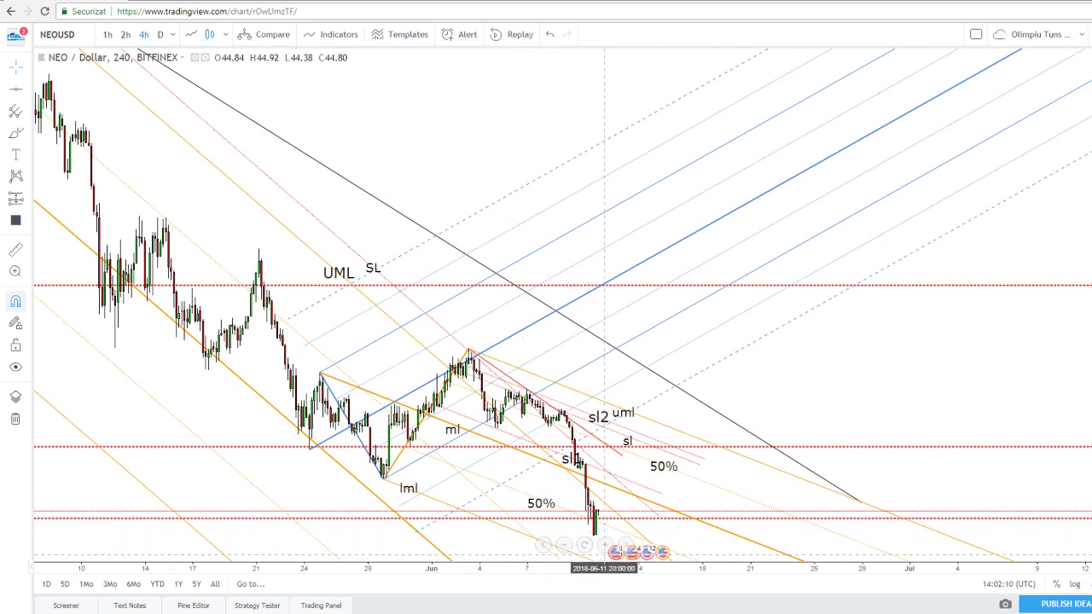
{"action": "scroll", "coordinate": [727, 493], "scroll_direction": "up", "scroll_amount": 2}
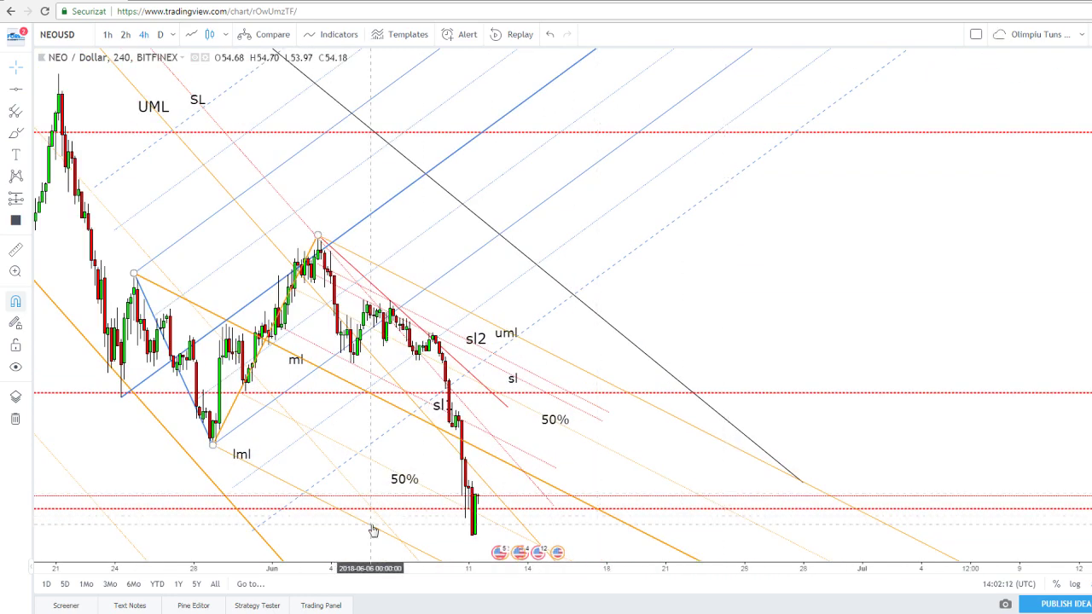
{"action": "scroll", "coordinate": [619, 513], "scroll_direction": "down", "scroll_amount": 1}
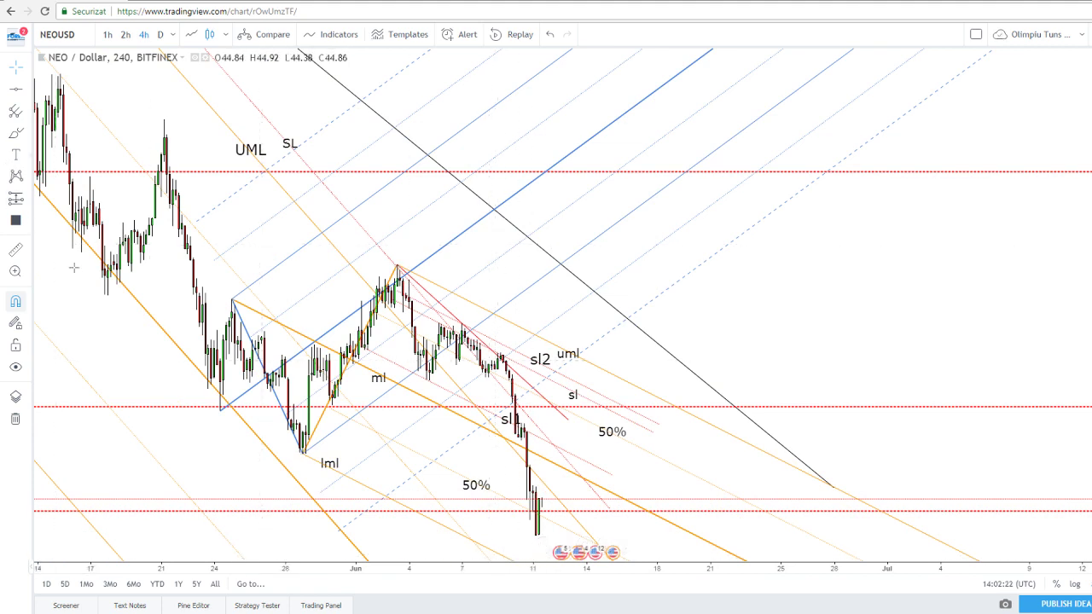
Draw a pitchfork anchored at the lml low, the sl2 high and the latest low
{"action": "left_click", "coordinate": [14, 113]}
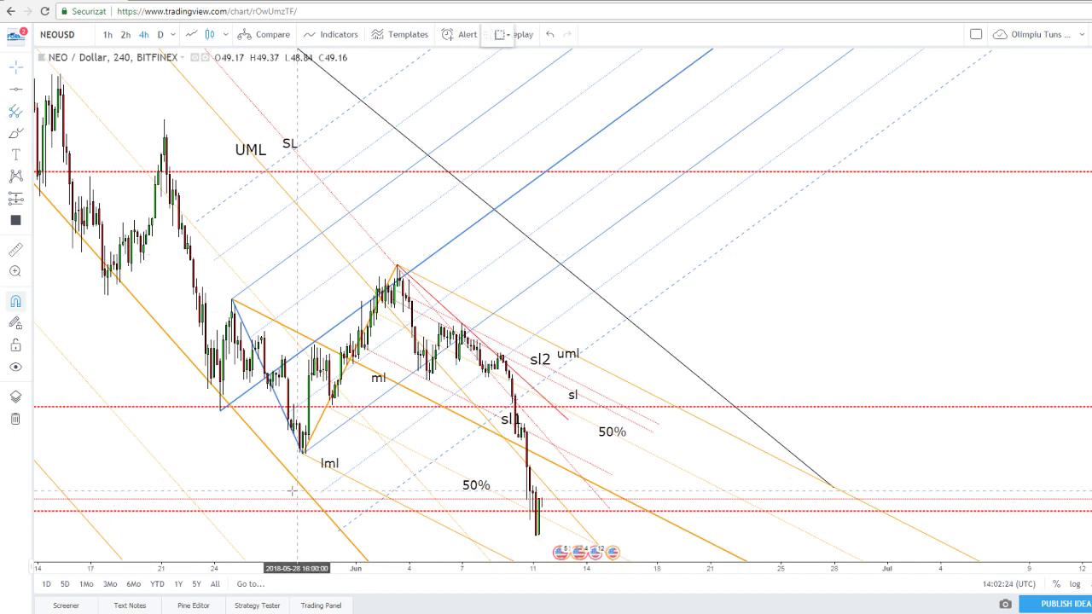
{"action": "left_click", "coordinate": [303, 455]}
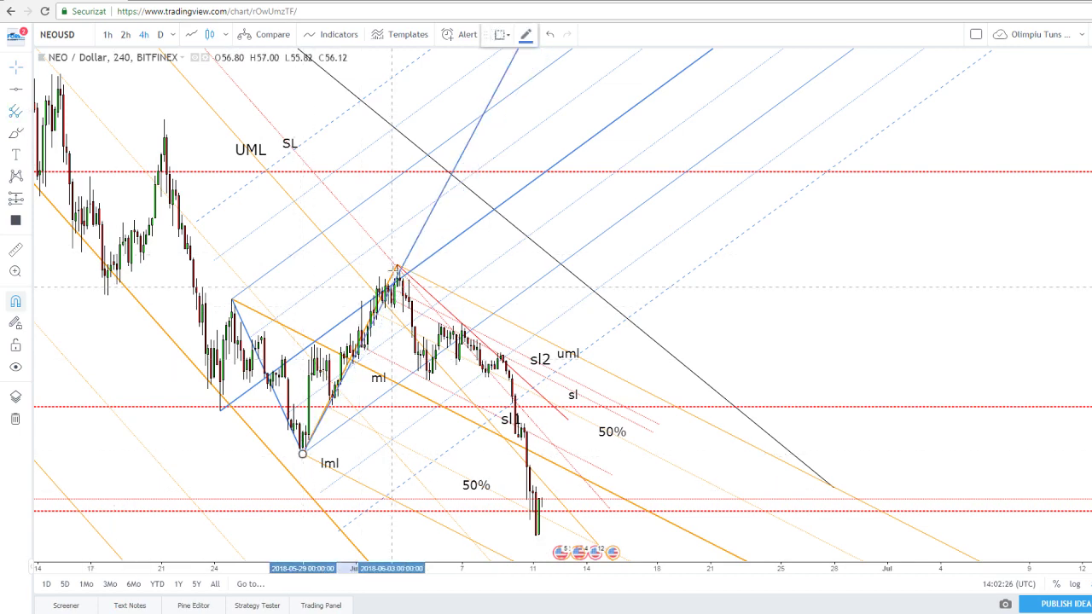
{"action": "left_click", "coordinate": [396, 265]}
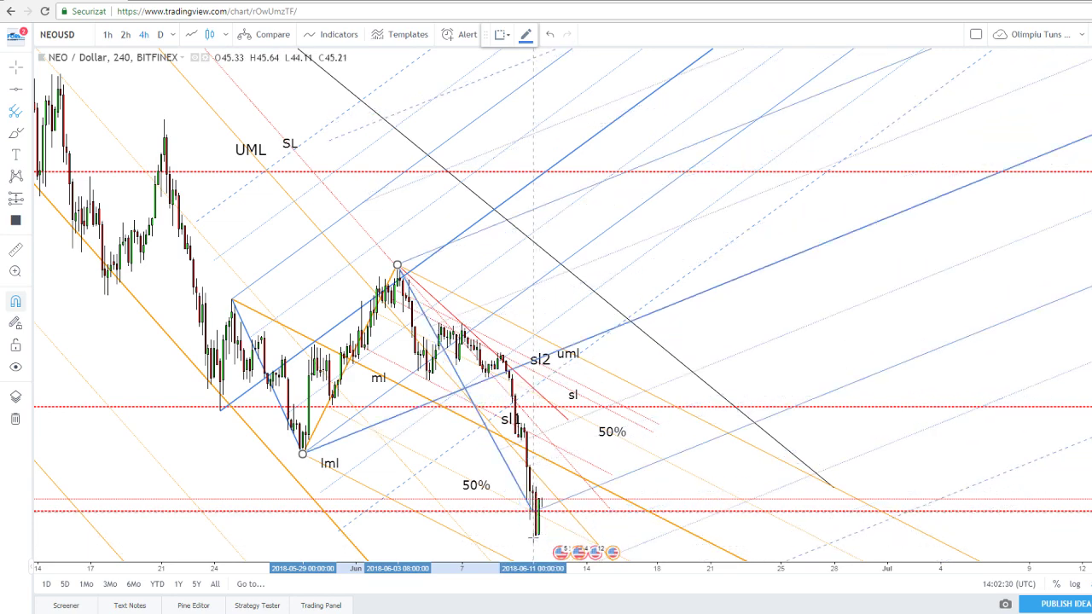
{"action": "left_click", "coordinate": [536, 535]}
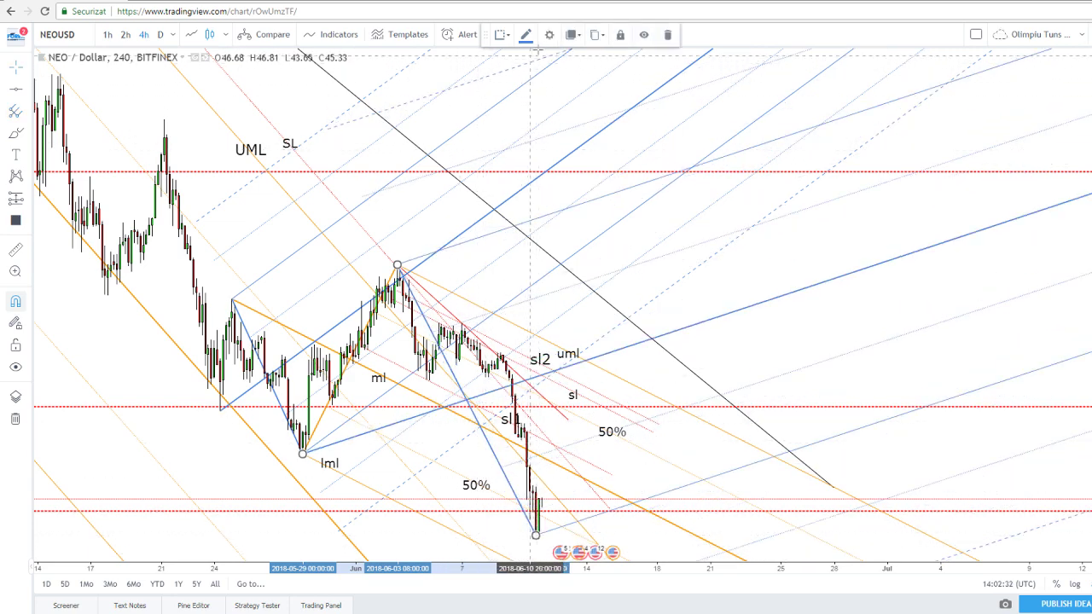
Apply the new pitchfork's level settings and recolour its lines black
{"action": "left_click", "coordinate": [549, 34]}
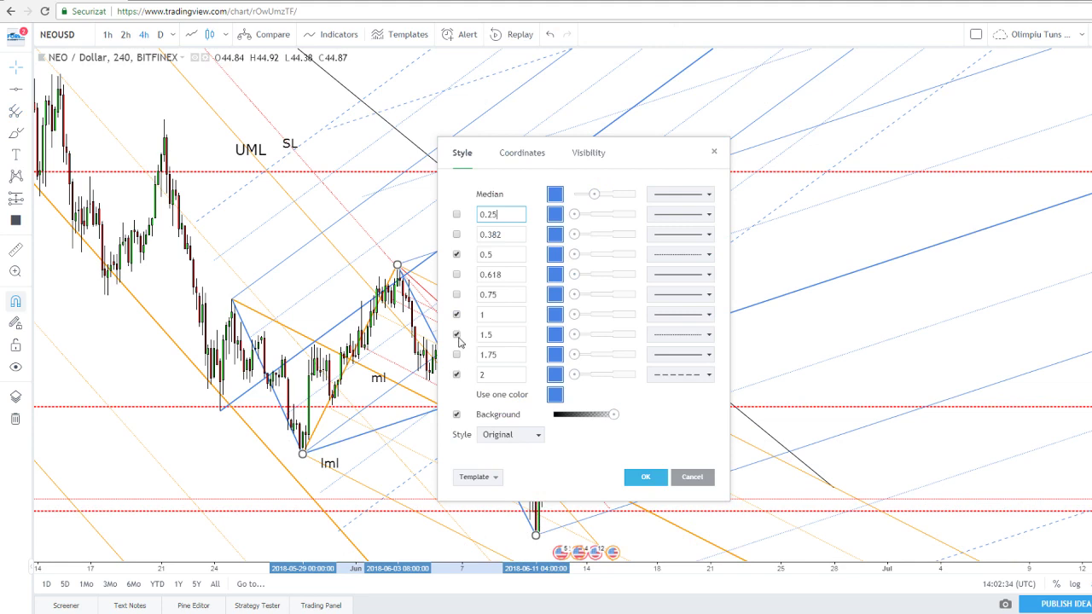
{"action": "left_click", "coordinate": [646, 477]}
{"action": "left_click", "coordinate": [523, 43]}
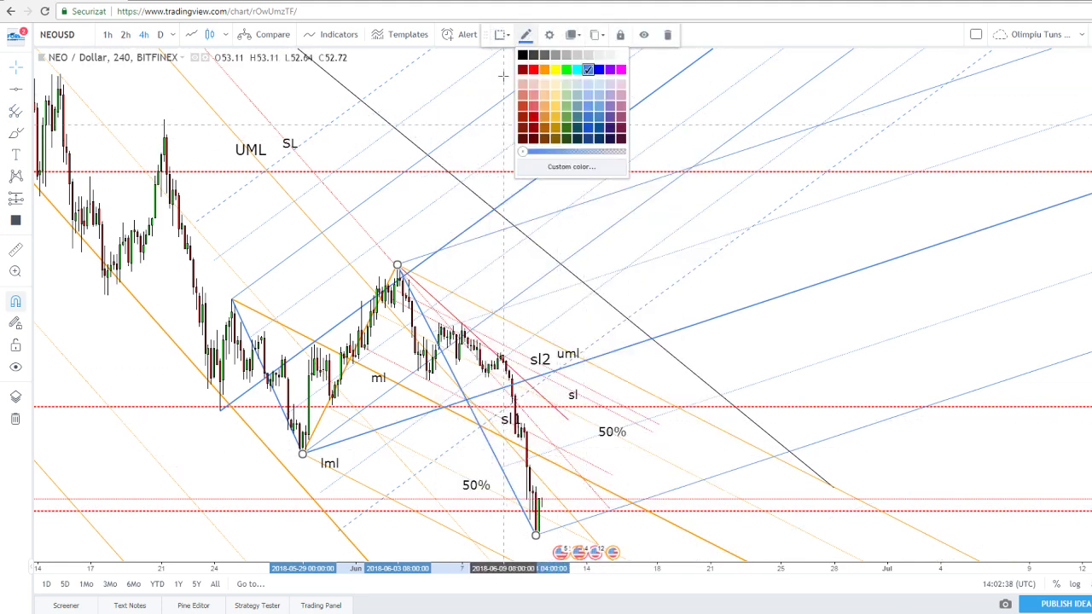
{"action": "left_click", "coordinate": [518, 53]}
{"action": "left_click", "coordinate": [776, 257]}
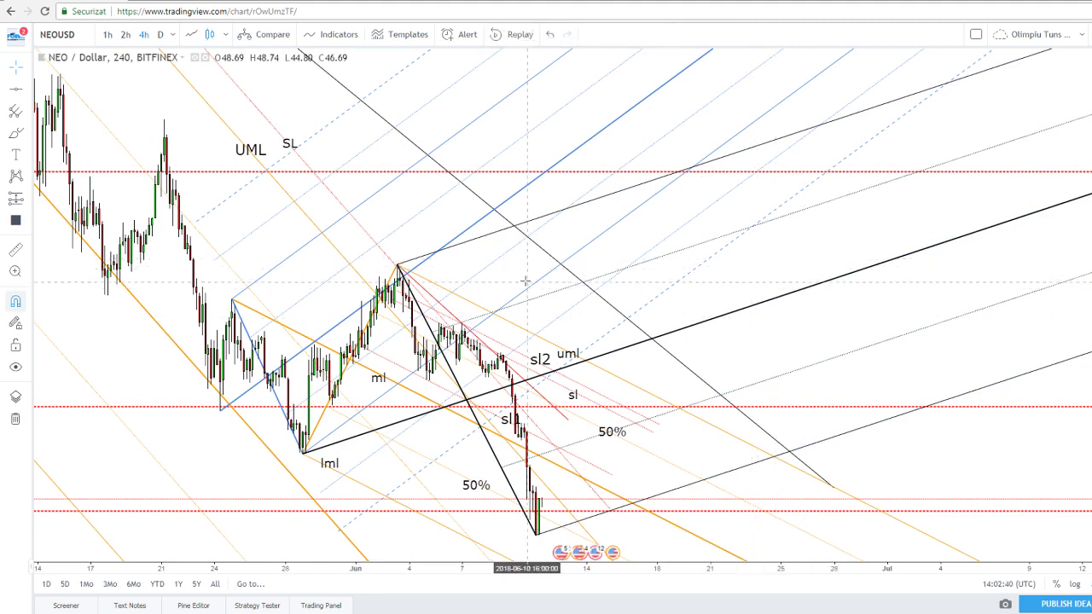
{"action": "scroll", "coordinate": [525, 279], "scroll_direction": "up", "scroll_amount": 4}
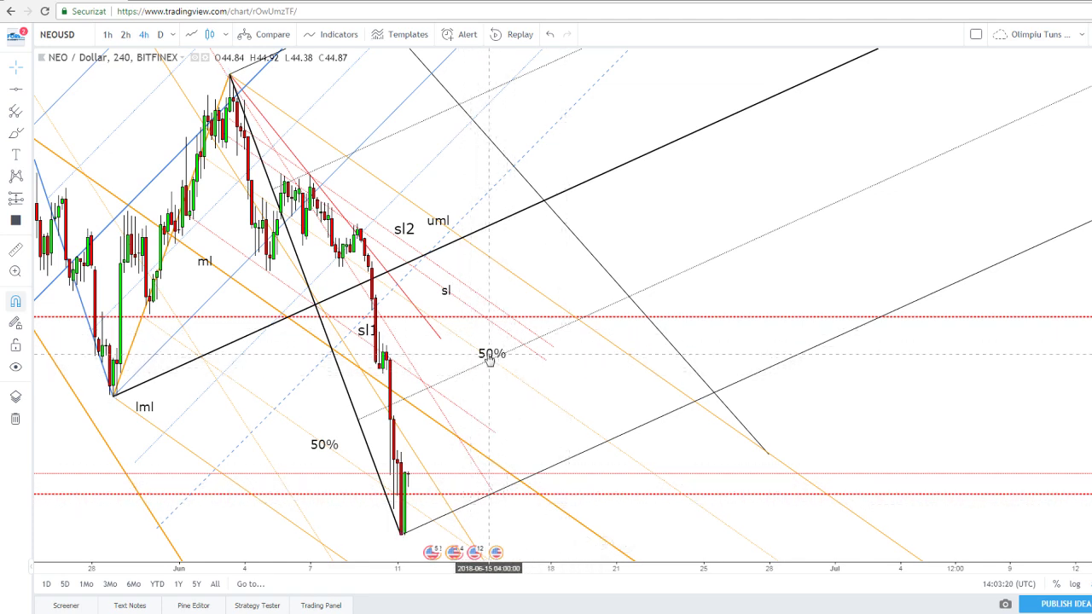
Nudge the 50% label up-left and paste a copy inside the black pitchfork
{"action": "left_click_drag", "start_coordinate": [489, 360], "coordinate": [463, 349]}
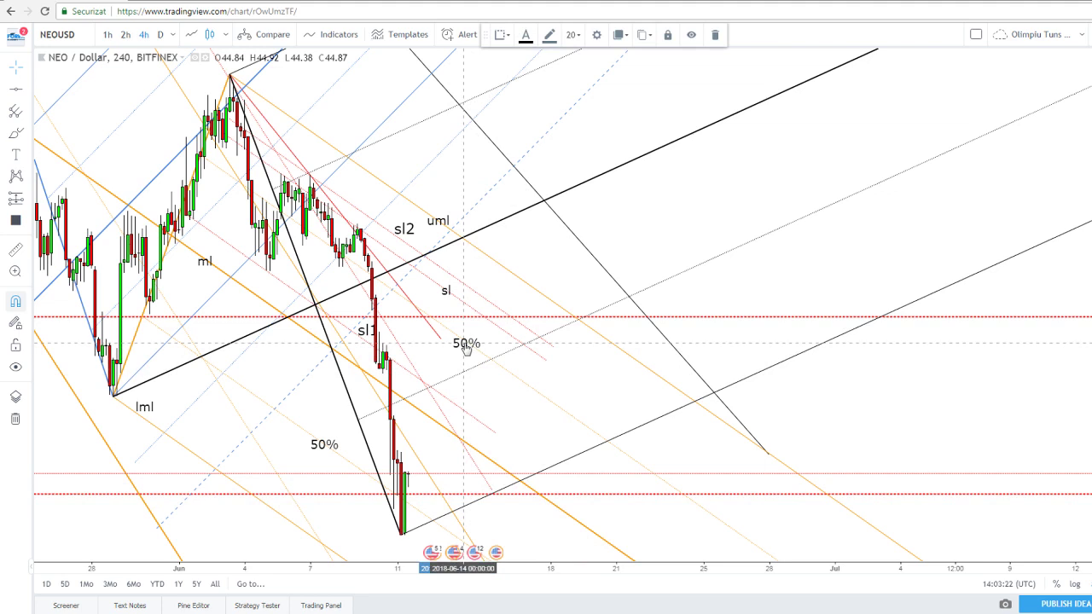
{"action": "key", "text": "ctrl+v"}
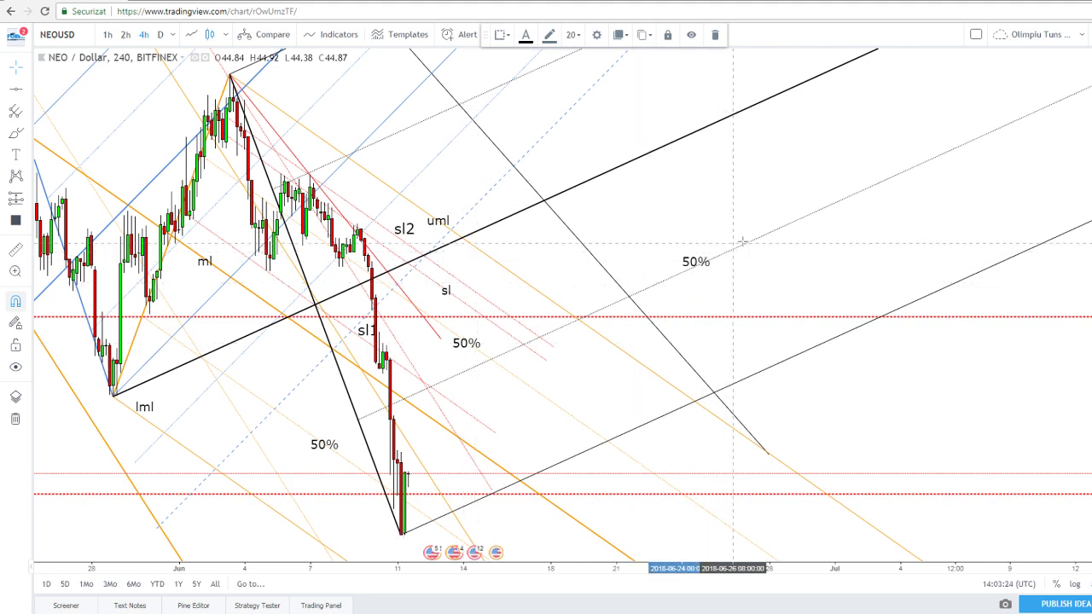